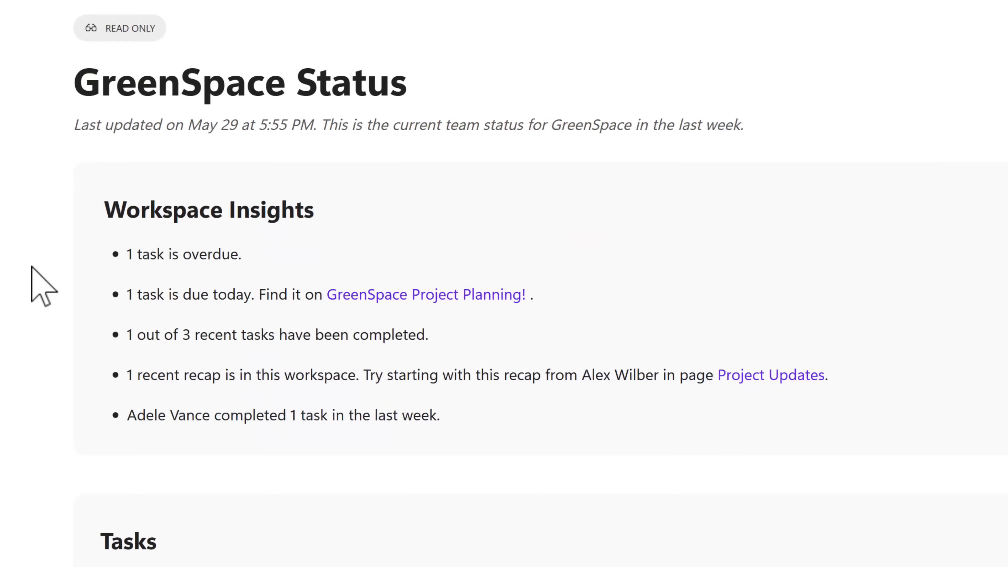
- Look through the workspace insights and tasks on the GreenSpace status page
{"action": "scroll", "coordinate": [32, 269], "scroll_direction": "down", "scroll_amount": 2}
{"action": "scroll", "coordinate": [33, 269], "scroll_direction": "down", "scroll_amount": 1}
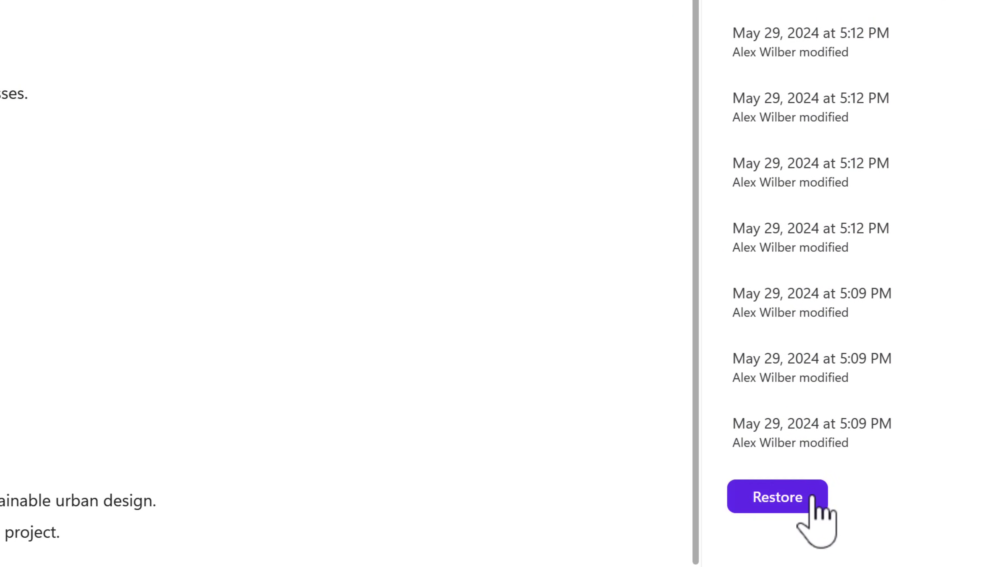
- Restore the selected earlier version of the page from its version history
{"action": "left_click", "coordinate": [811, 498]}
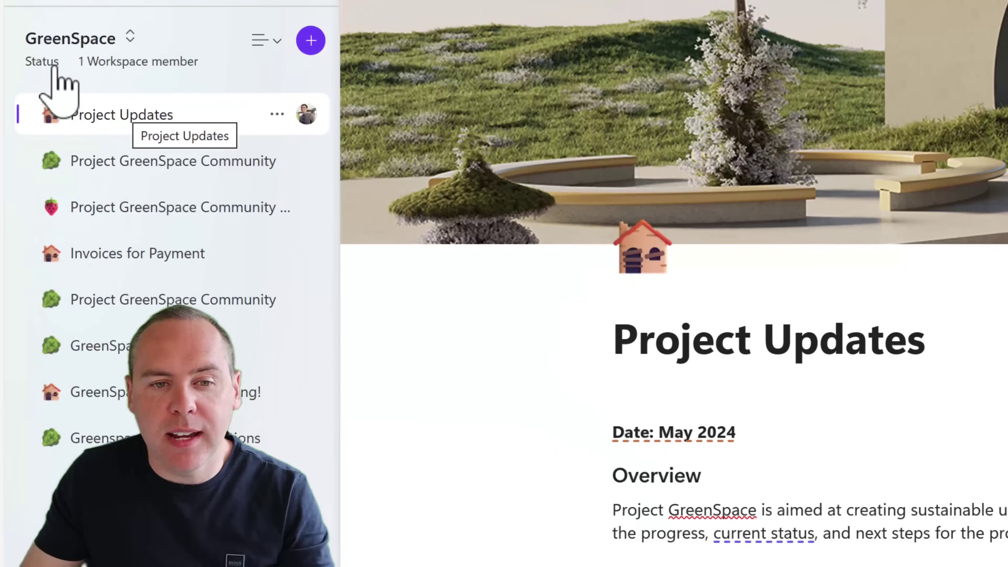
- Open the GreenSpace workspace status page and review its insights, task details and team recaps
{"action": "left_click", "coordinate": [44, 60]}
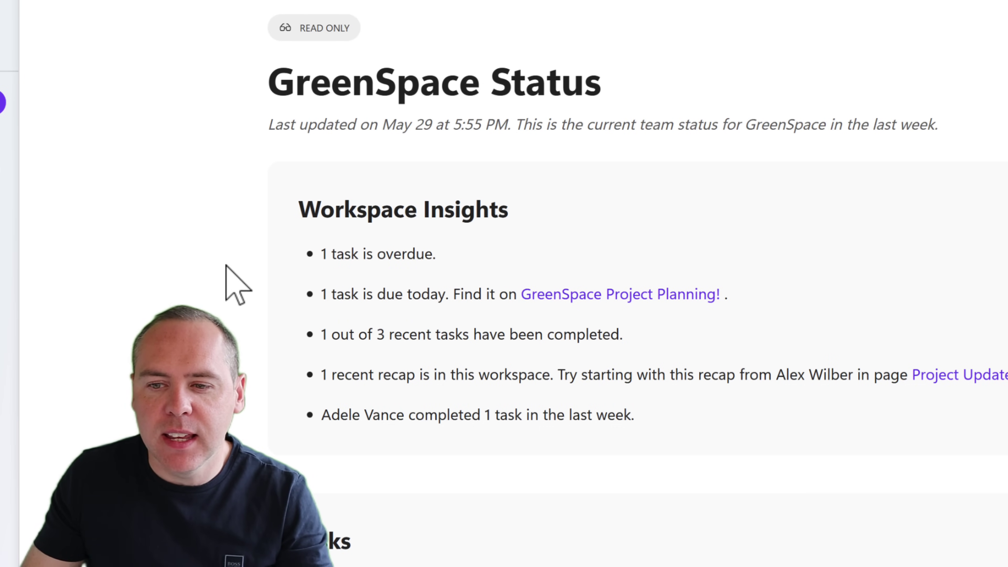
{"action": "scroll", "coordinate": [238, 286], "scroll_direction": "down", "scroll_amount": 2}
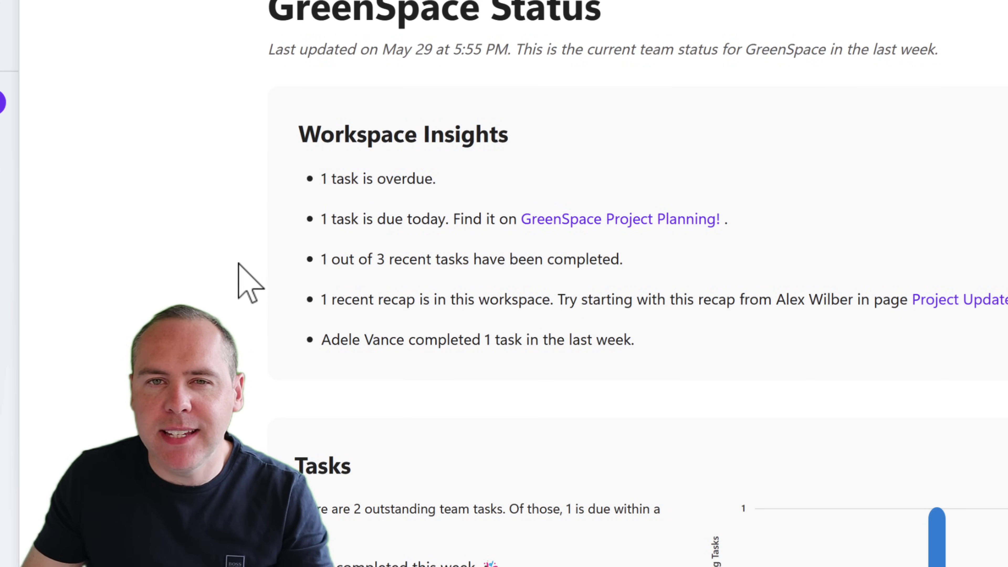
{"action": "scroll", "coordinate": [238, 265], "scroll_direction": "down", "scroll_amount": 6}
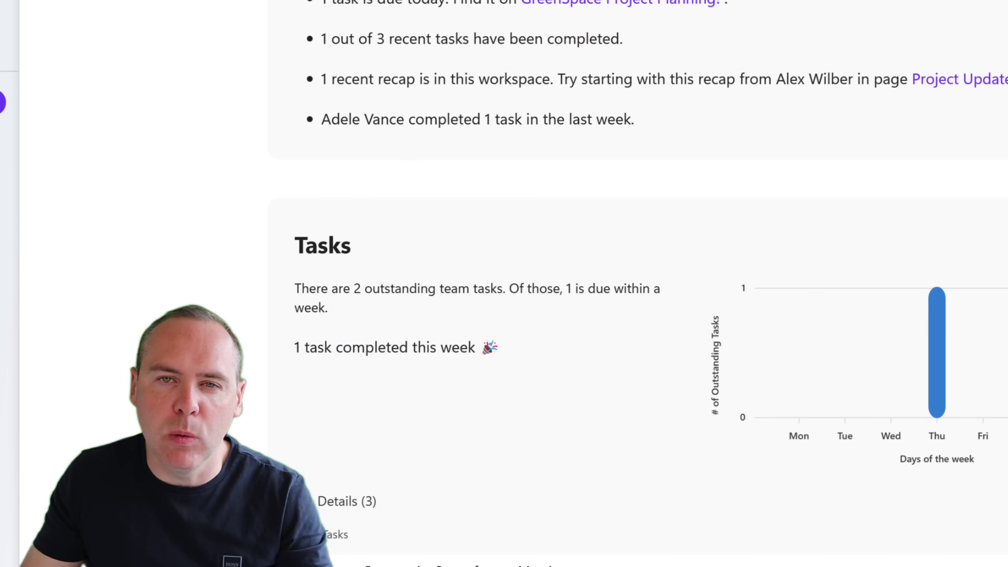
{"action": "scroll", "coordinate": [651, 284], "scroll_direction": "down", "scroll_amount": 2}
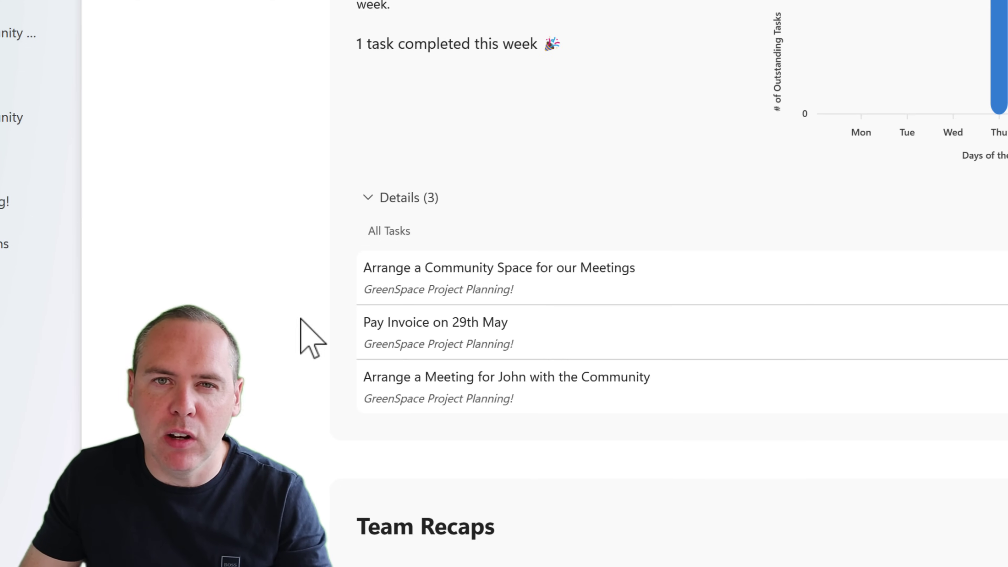
{"action": "scroll", "coordinate": [302, 319], "scroll_direction": "down", "scroll_amount": 5}
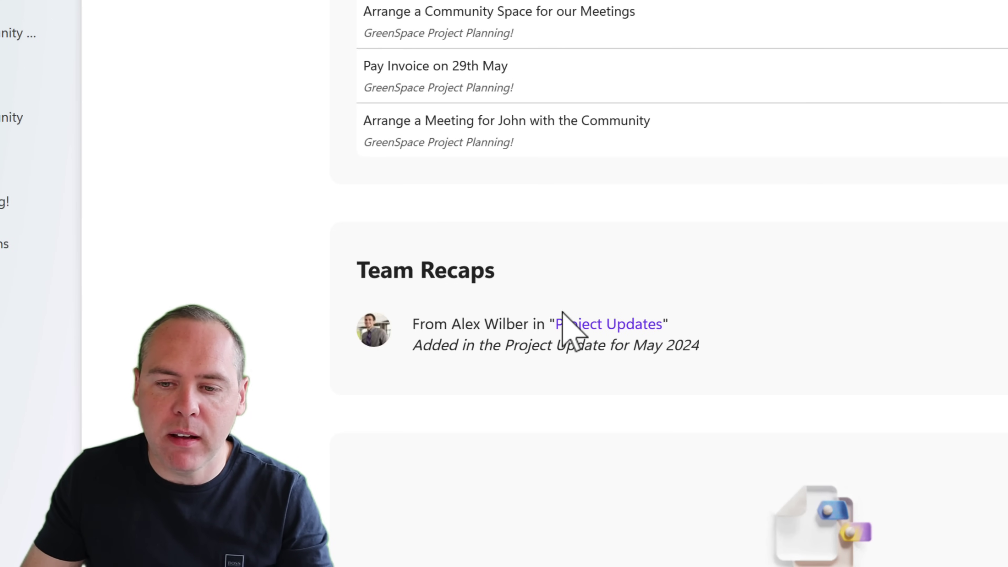
- Open the Project Updates recap from the team recaps, return to the recap list and start a new recap
{"action": "left_click", "coordinate": [614, 324]}
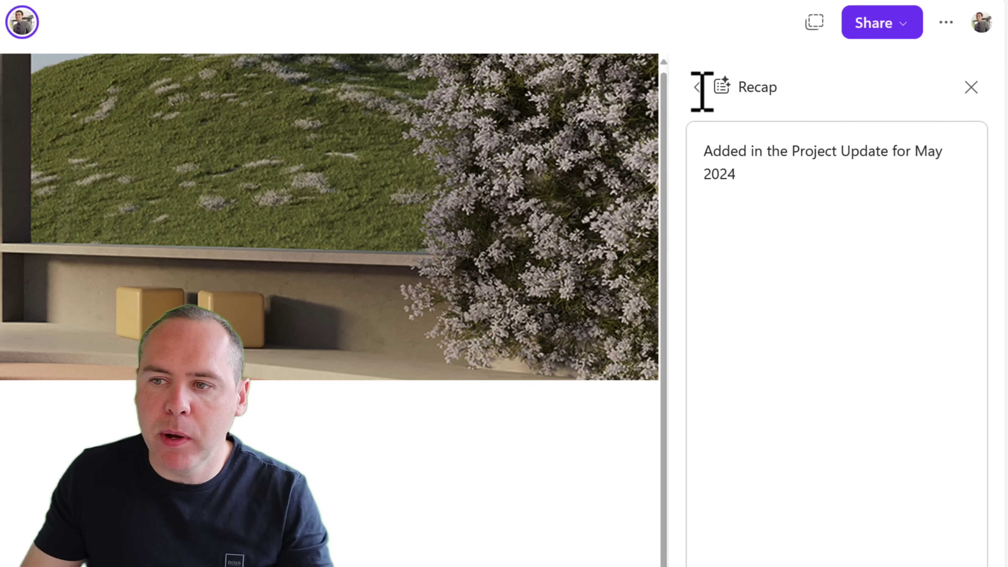
{"action": "left_click", "coordinate": [699, 88]}
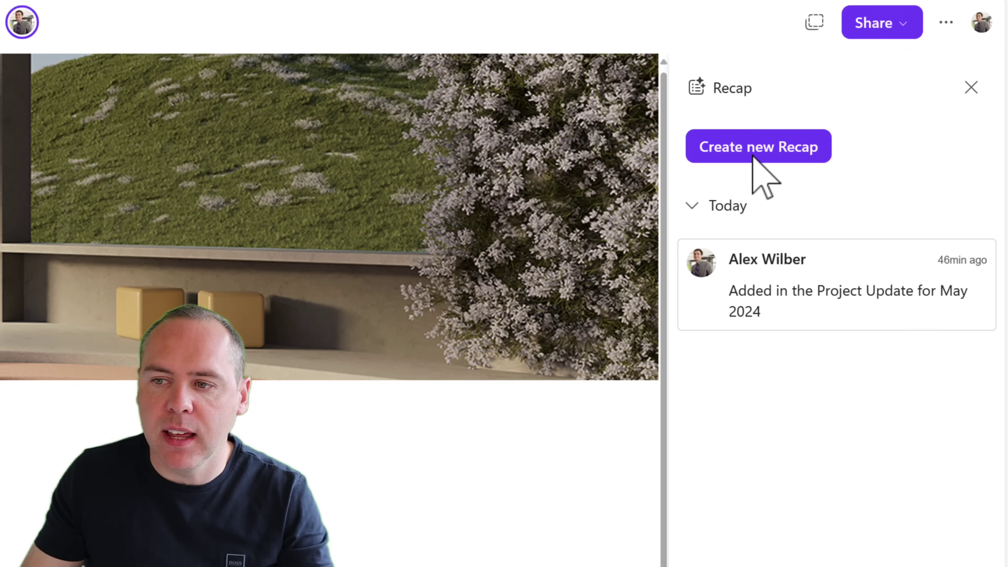
{"action": "left_click", "coordinate": [752, 157]}
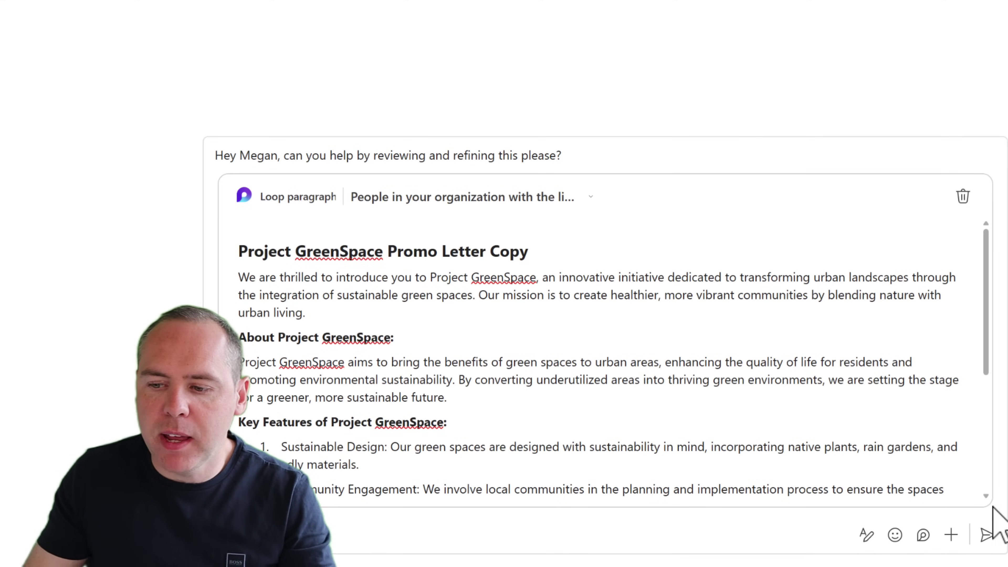
- Send the colleague the chat message containing the Project GreenSpace Promo Letter Copy Loop paragraph
{"action": "left_click", "coordinate": [987, 535]}
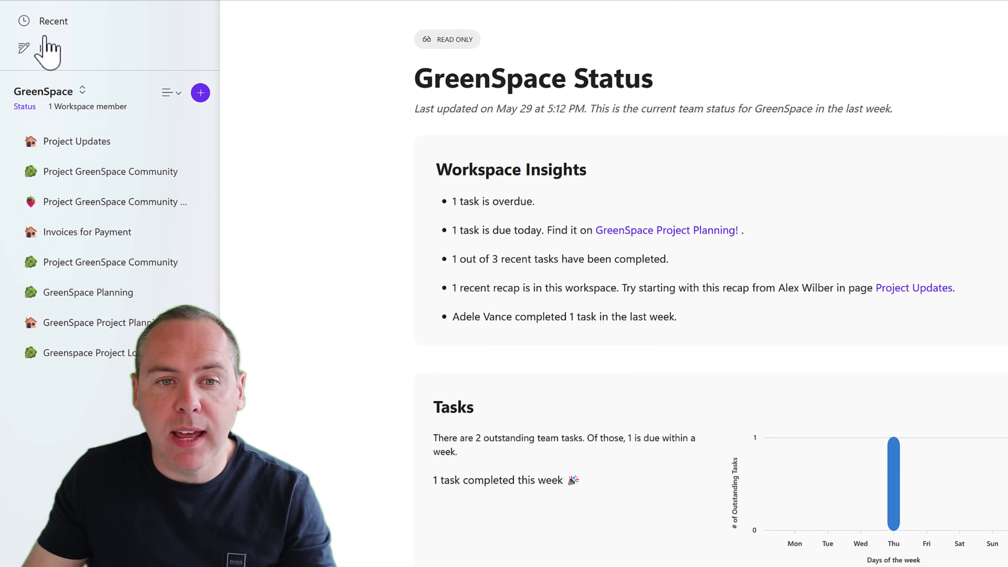
- Open Project GreenSpace Promo Letter Copy from the recent Loop items and add it to the GreenSpace workspace
{"action": "left_click", "coordinate": [44, 19]}
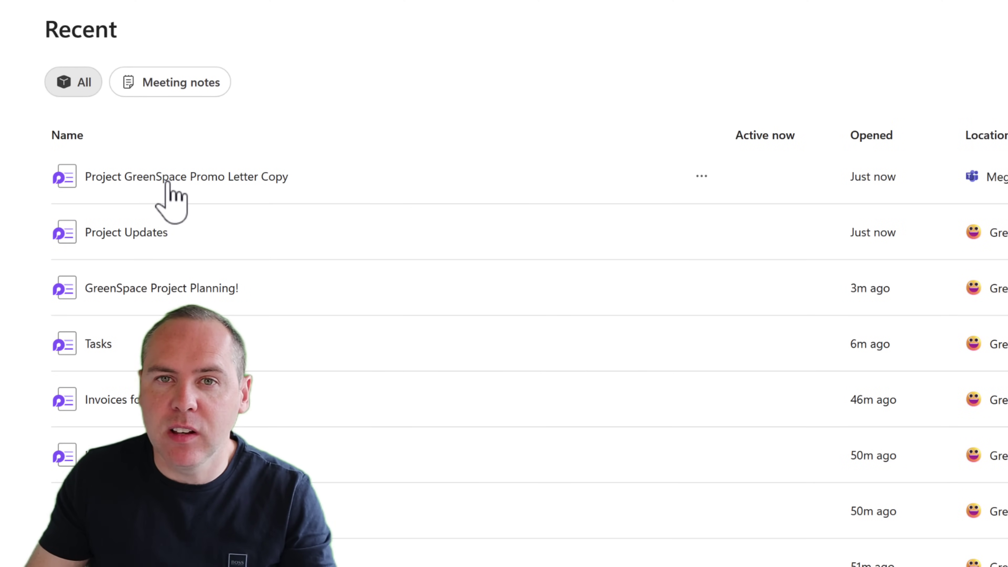
{"action": "left_click", "coordinate": [169, 176]}
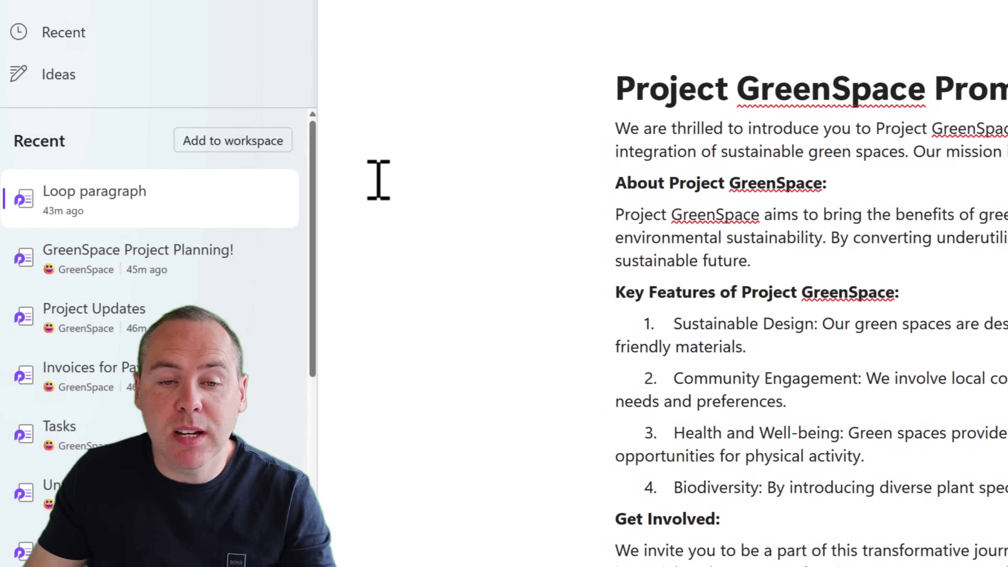
{"action": "left_click", "coordinate": [239, 141]}
{"action": "left_click", "coordinate": [842, 240]}
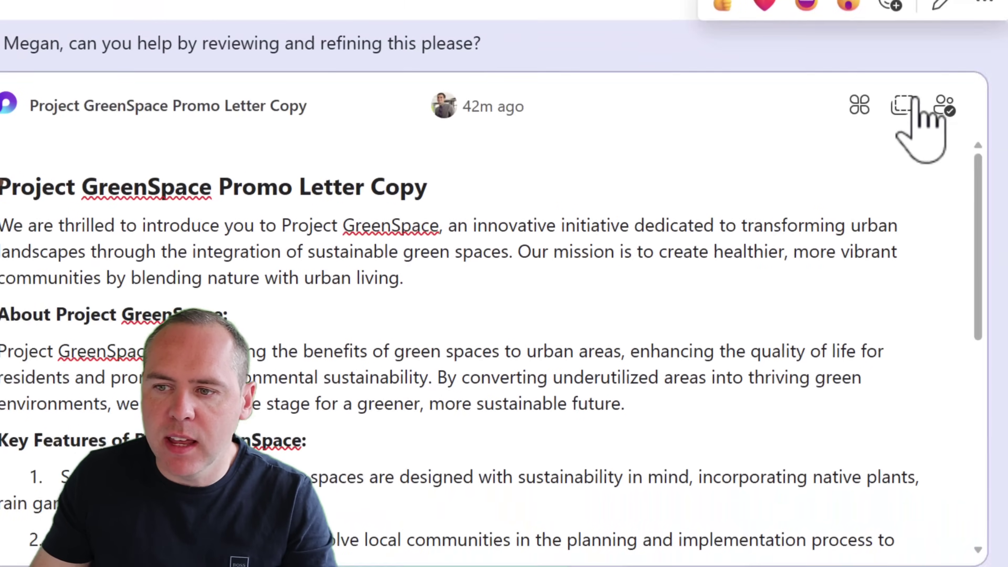
- Copy the promo letter component from the chat and paste it into the May Promo Letter page in OneNote
{"action": "left_click", "coordinate": [896, 105]}
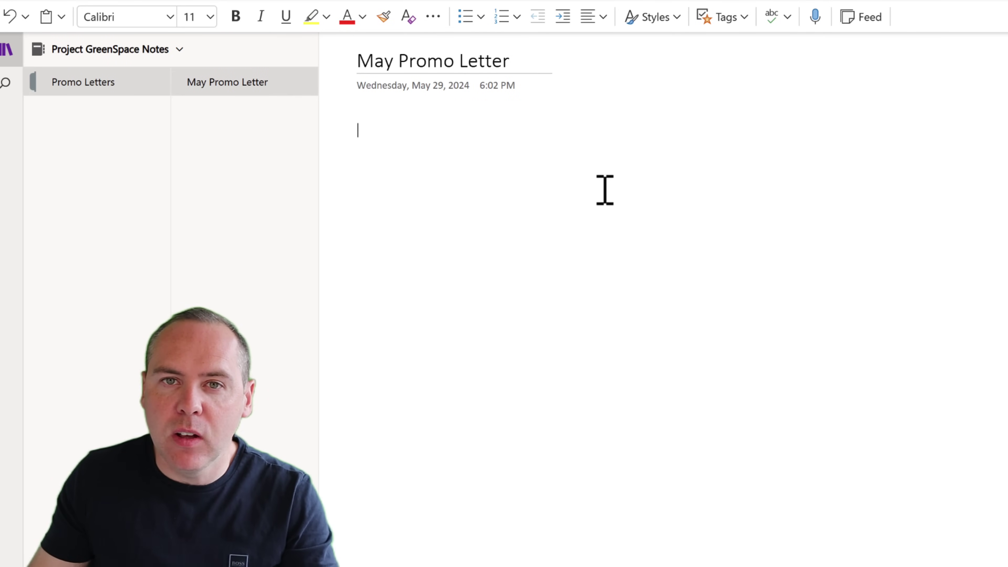
{"action": "key", "text": "ctrl+v"}
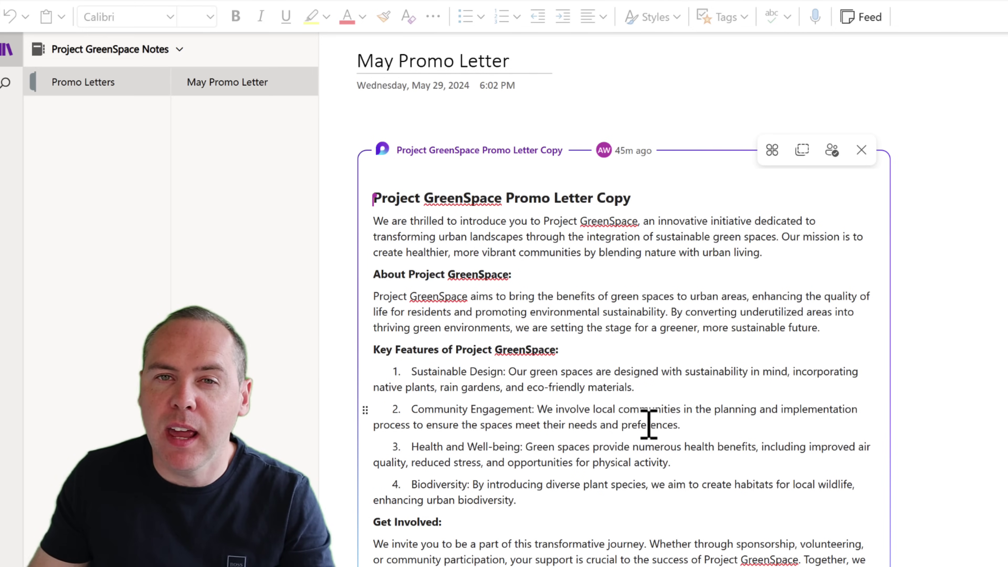
- Make the paragraph under Get Involved bold in the embedded promo letter component
{"action": "scroll", "coordinate": [656, 470], "scroll_direction": "down", "scroll_amount": 3}
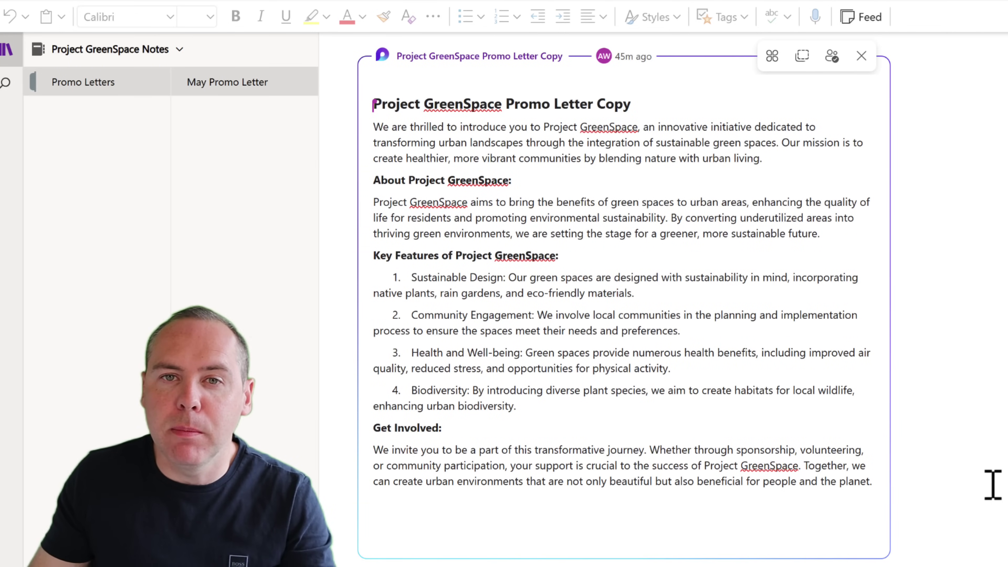
{"action": "left_click_drag", "start_coordinate": [875, 482], "coordinate": [360, 450]}
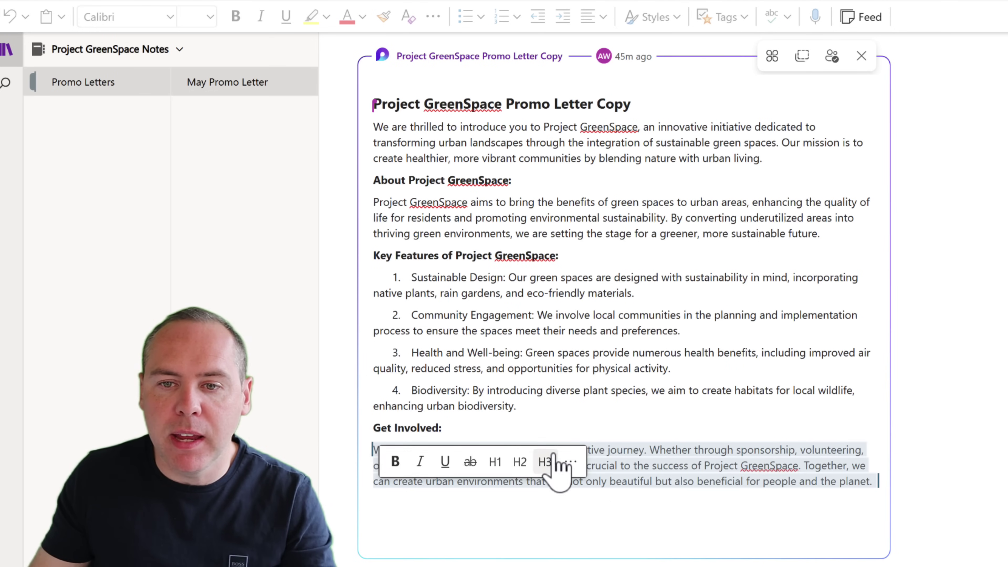
{"action": "left_click", "coordinate": [395, 462]}
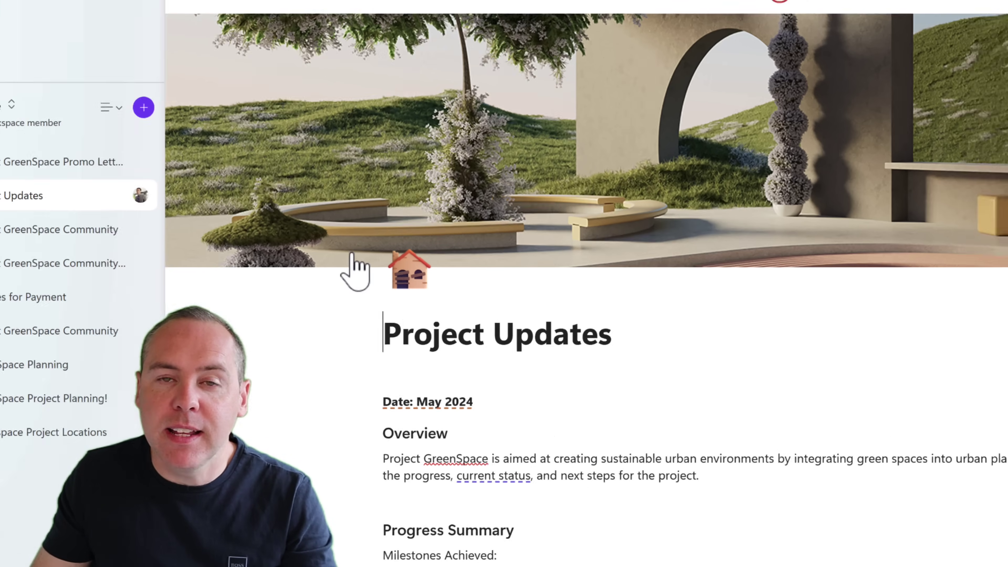
- Open the sharing options for the whole GreenSpace workspace in Loop and copy the workspace link
{"action": "mouse_move", "coordinate": [987, 67]}
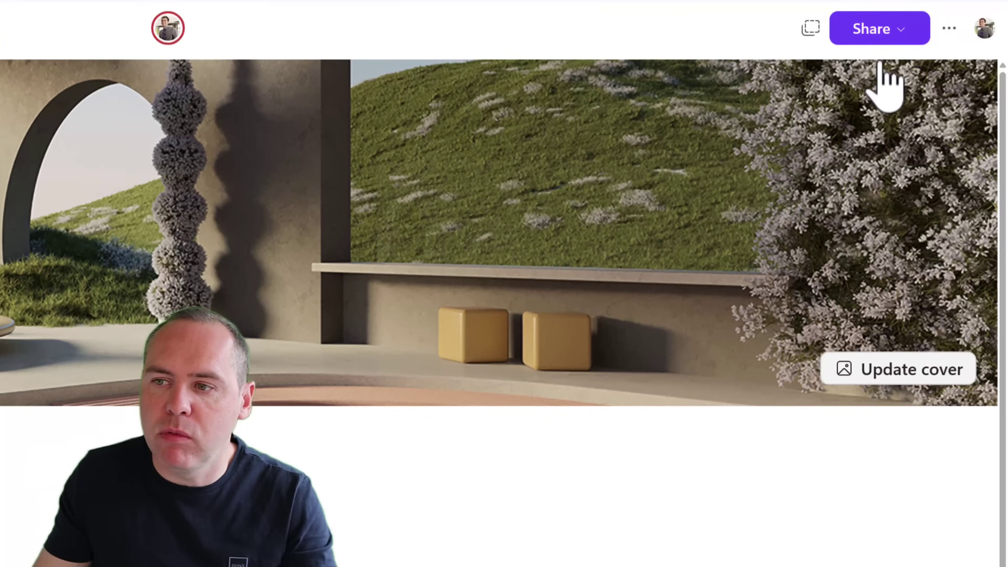
{"action": "left_click", "coordinate": [984, 23]}
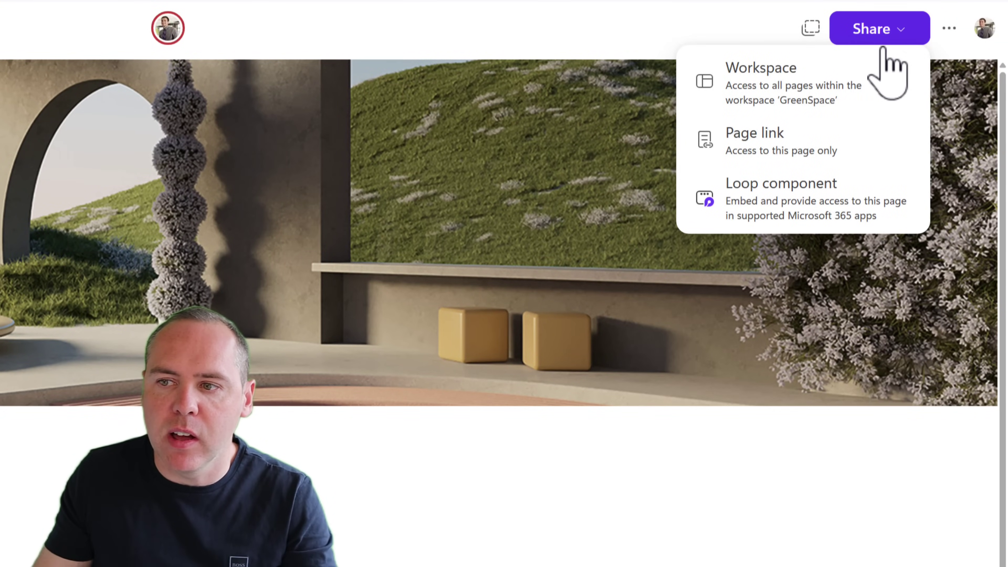
{"action": "left_click", "coordinate": [834, 99]}
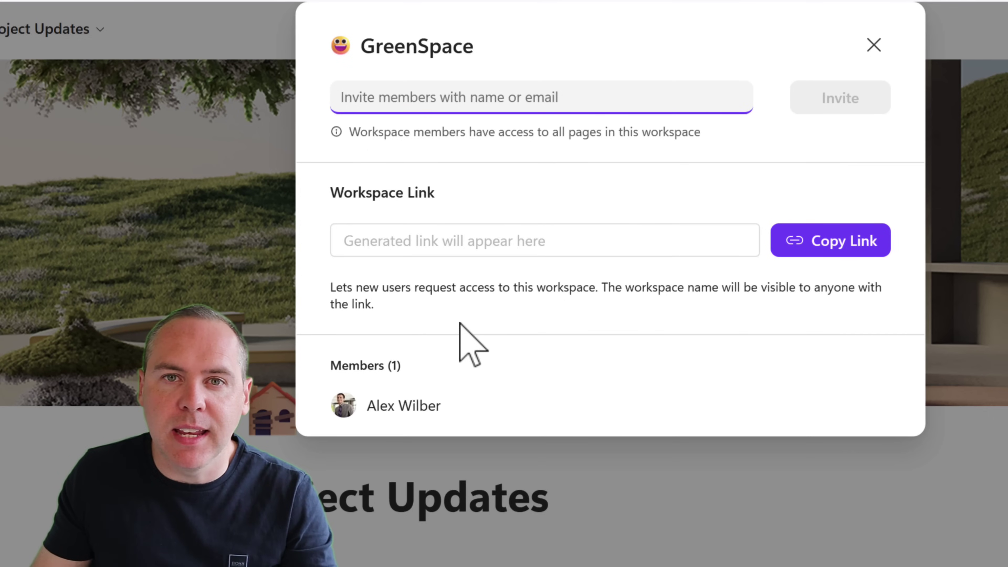
{"action": "left_click", "coordinate": [859, 246]}
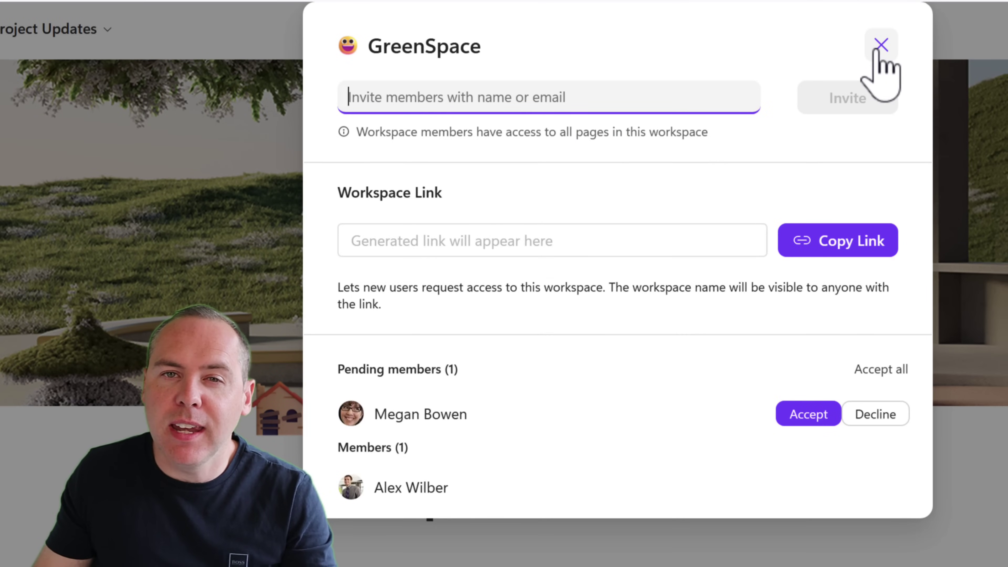
- Accept the pending member's request to join the GreenSpace workspace
{"action": "left_click", "coordinate": [800, 417]}
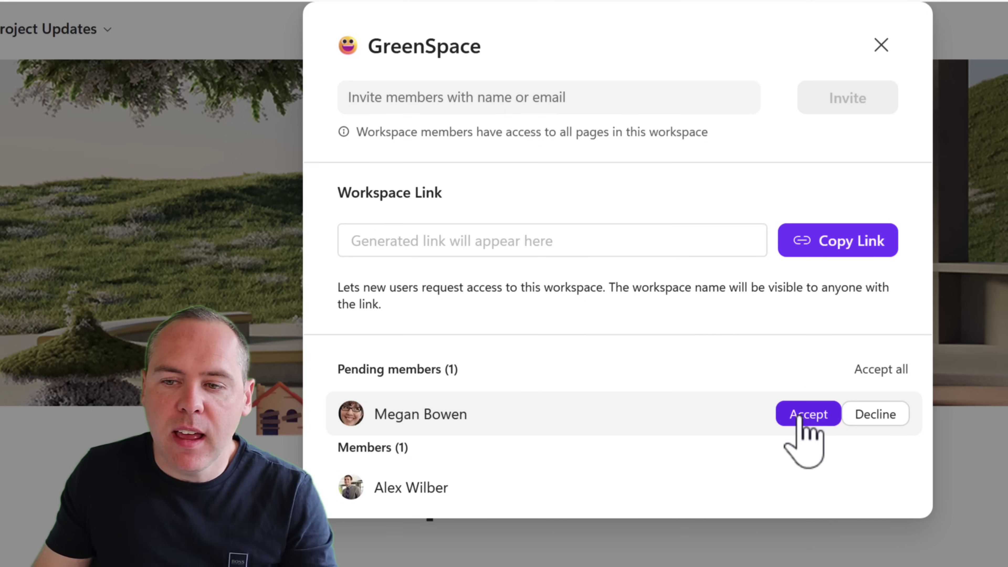
{"action": "left_click", "coordinate": [800, 417]}
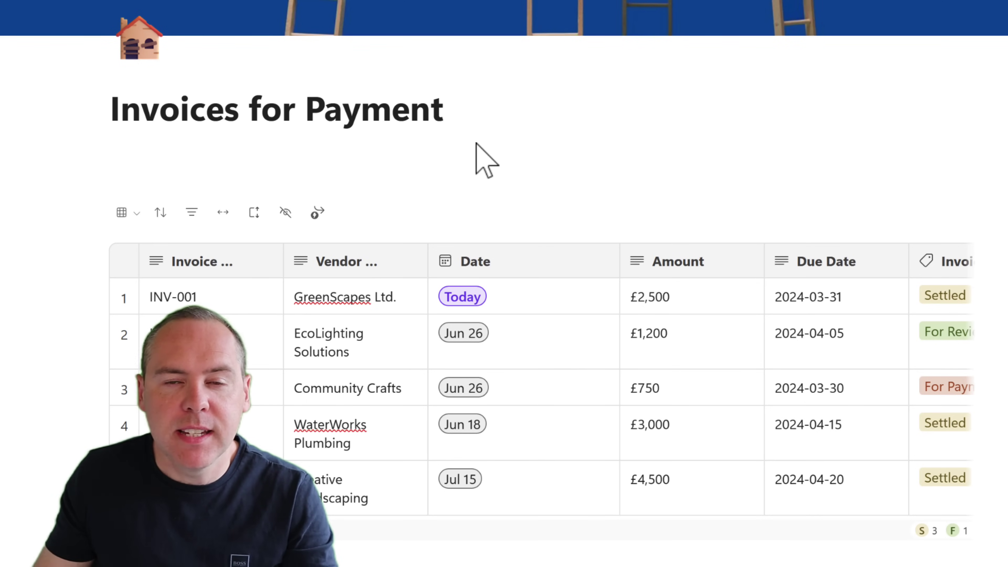
- Set the Date column of the Invoices for Payment table to the format with the year, May 29, 2024
{"action": "scroll", "coordinate": [548, 261], "scroll_direction": "down", "scroll_amount": 1}
{"action": "scroll", "coordinate": [549, 262], "scroll_direction": "right", "scroll_amount": 2}
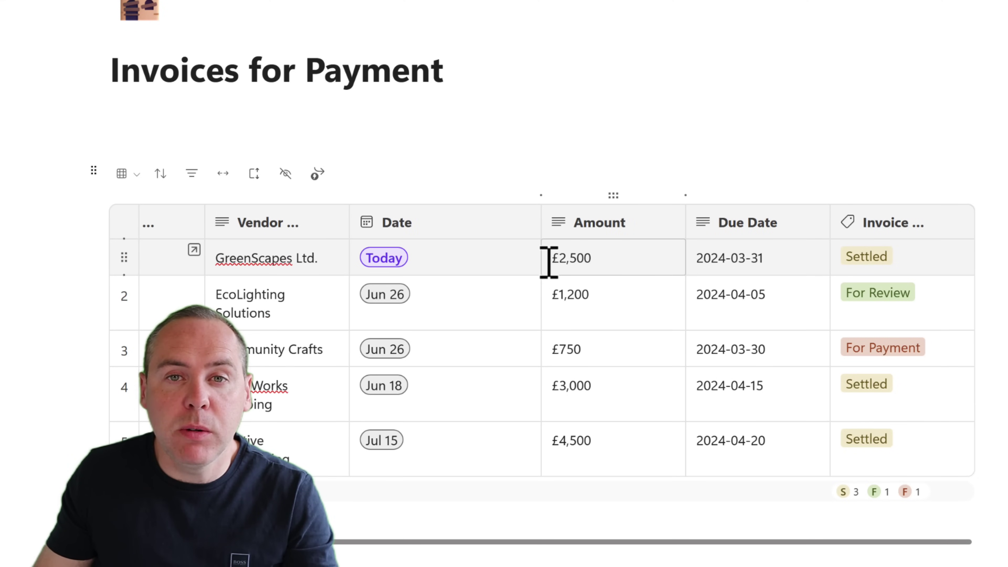
{"action": "left_click", "coordinate": [524, 222]}
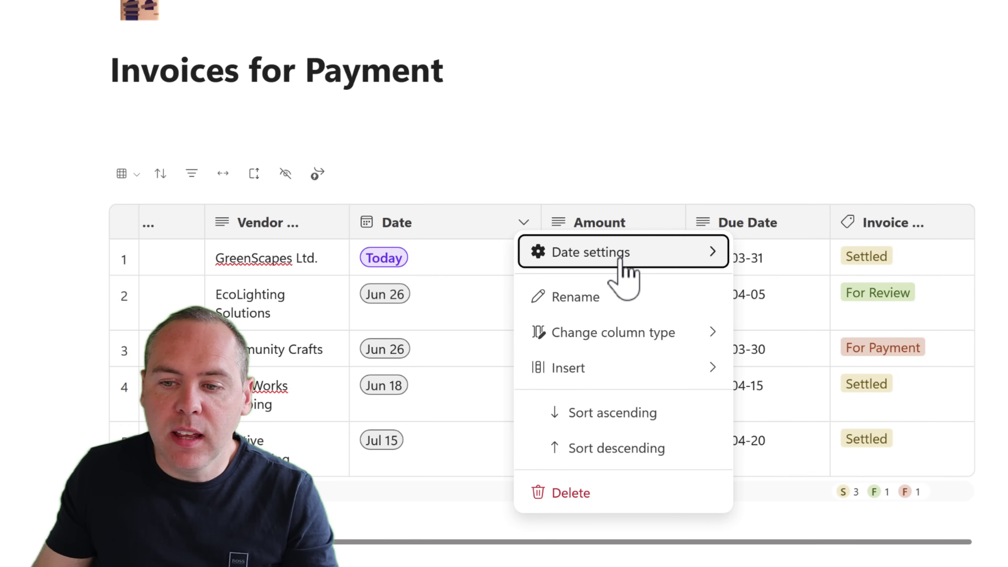
{"action": "left_click", "coordinate": [621, 259]}
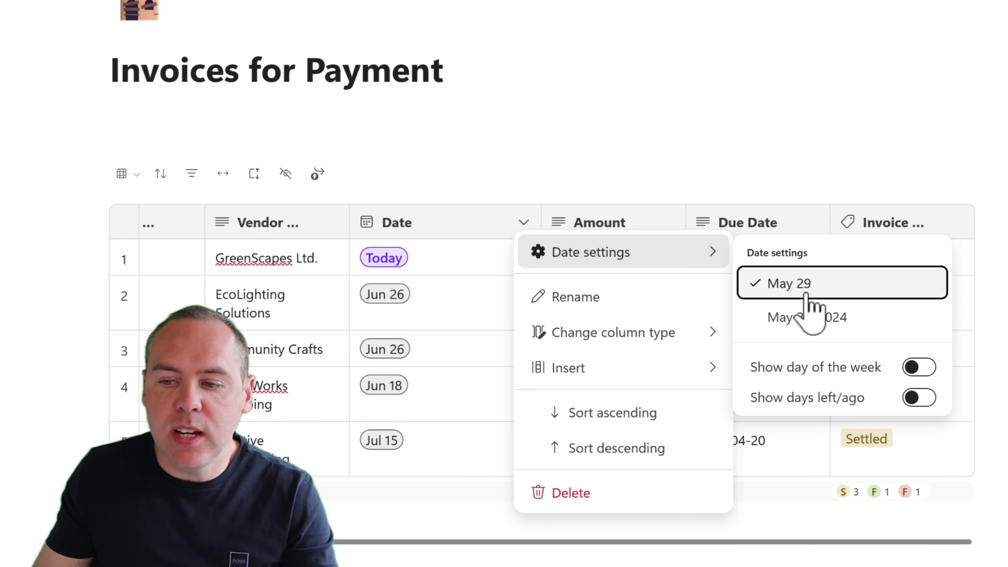
{"action": "left_click", "coordinate": [817, 320]}
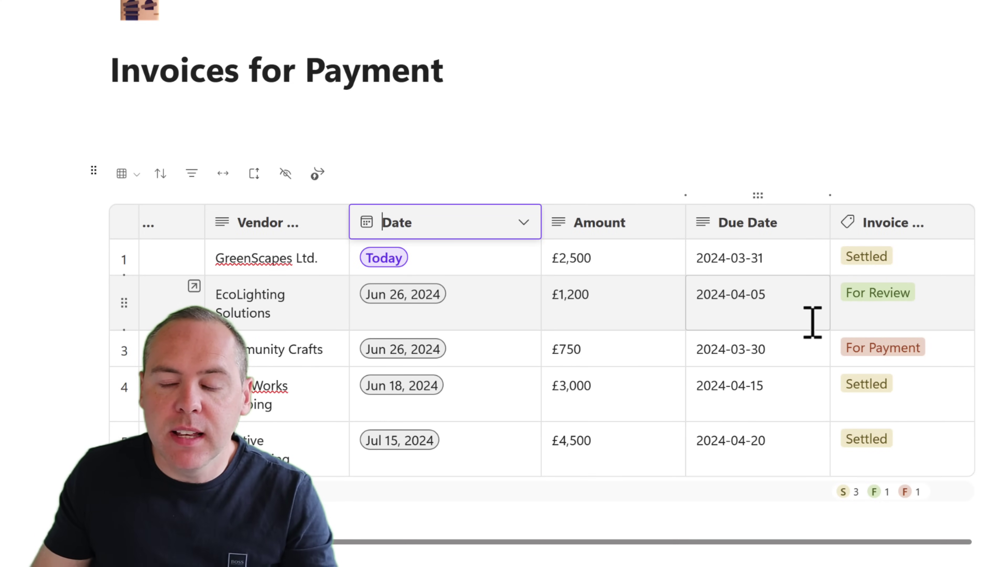
- Show the days left/ago and the day of the week in the invoice table's Date column
{"action": "left_click", "coordinate": [523, 223]}
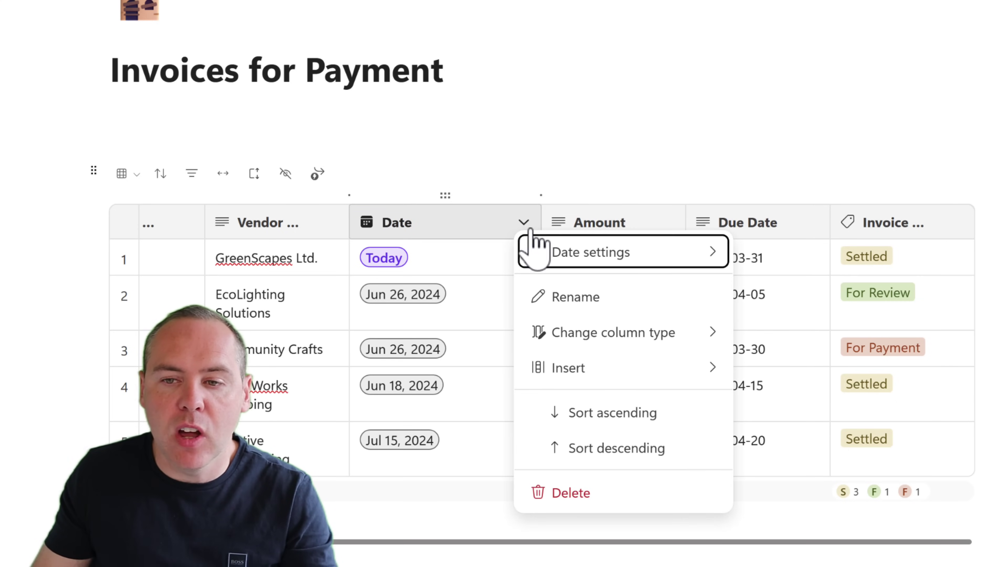
{"action": "left_click", "coordinate": [646, 254]}
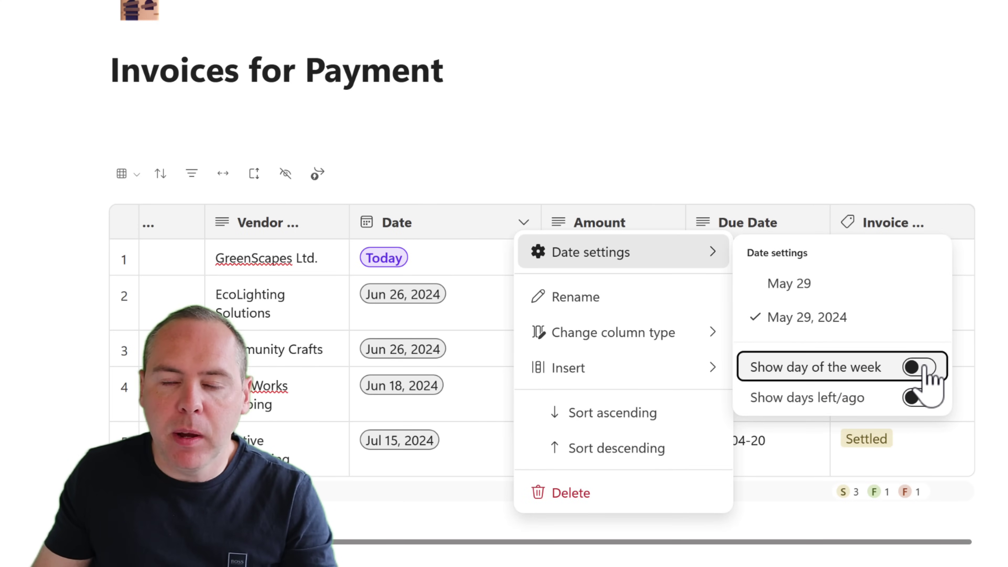
{"action": "left_click", "coordinate": [925, 397]}
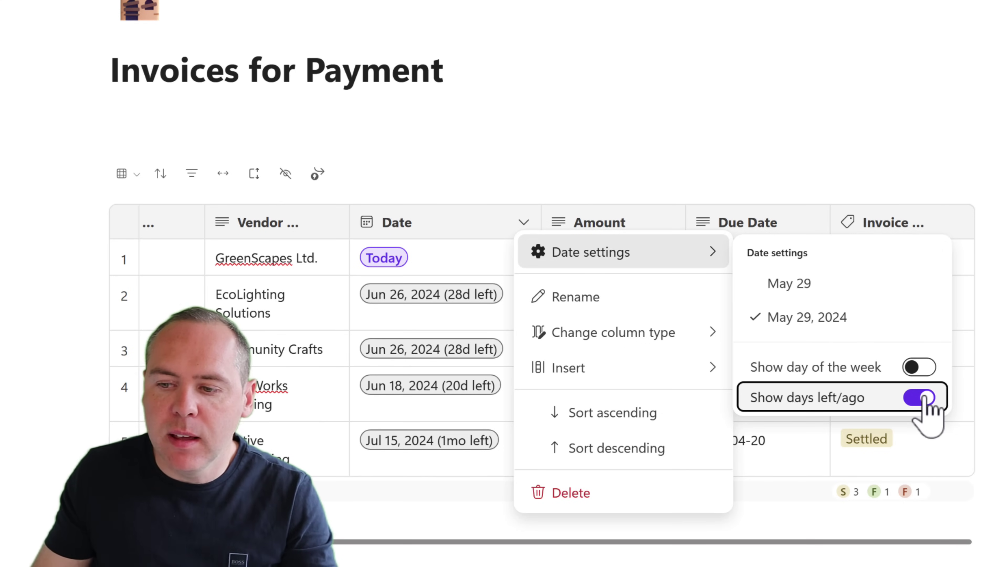
{"action": "left_click", "coordinate": [926, 367]}
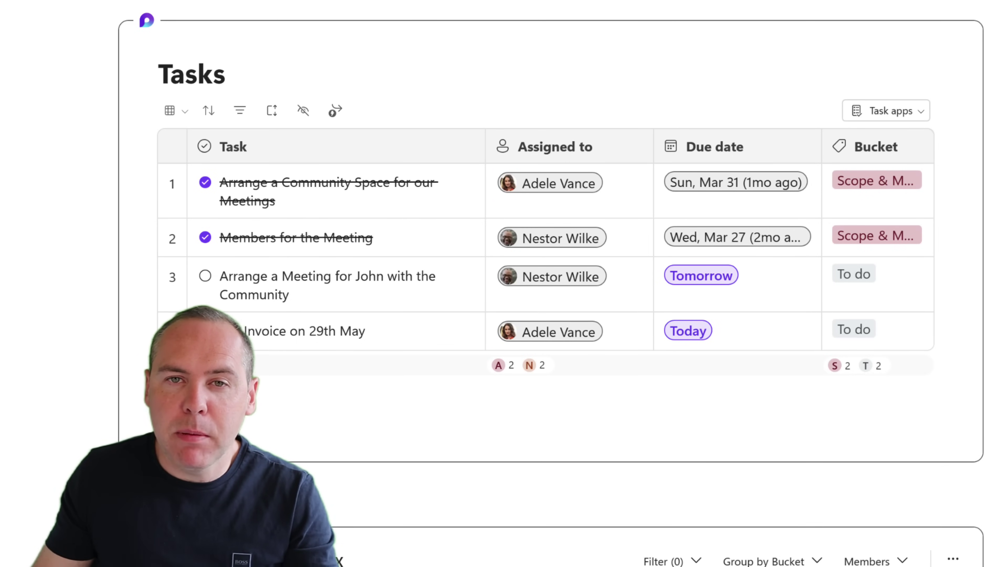
- Open the date settings of the Due date column in the Tasks table
{"action": "left_click", "coordinate": [804, 147]}
{"action": "left_click", "coordinate": [861, 180]}
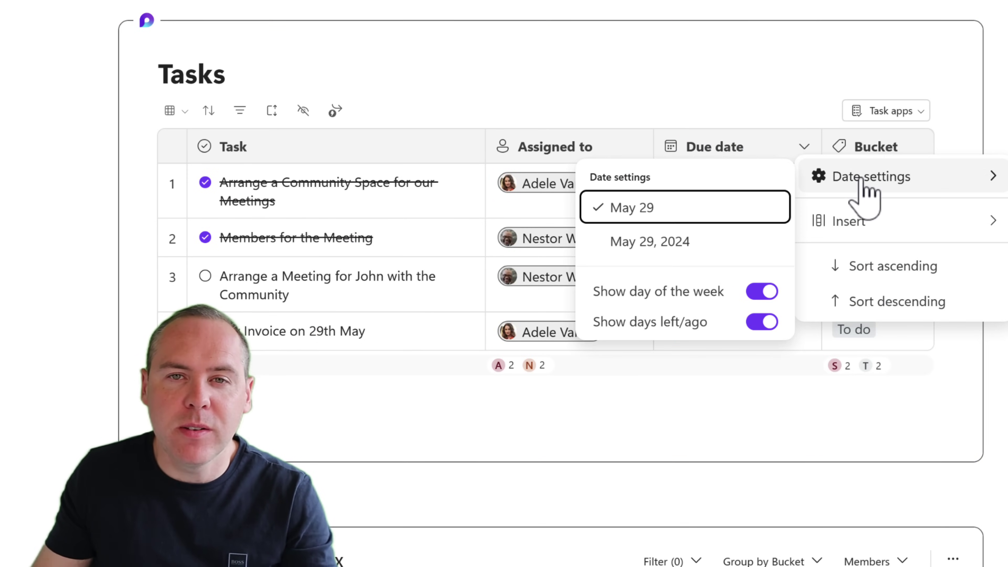
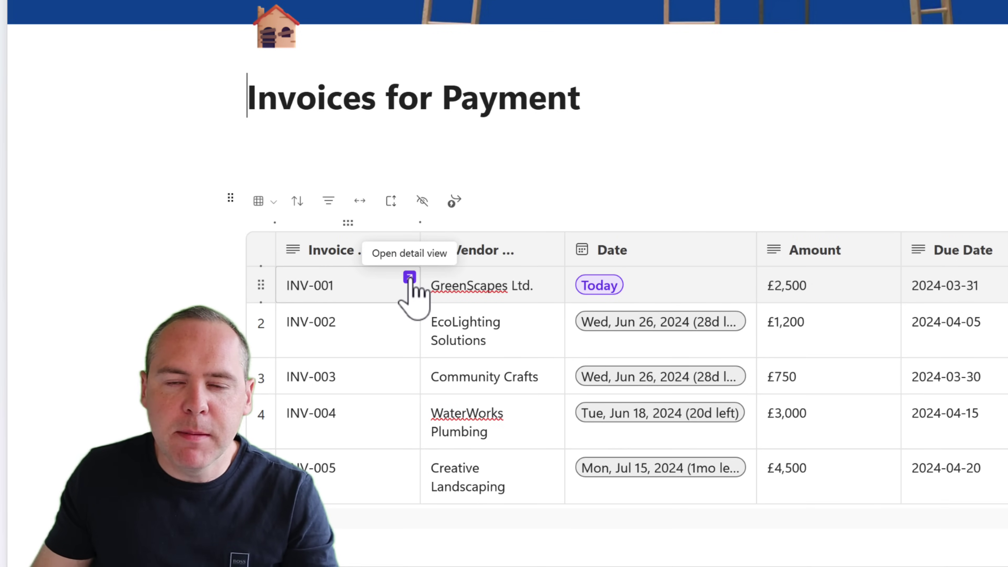
- Open the detail view of invoice INV-001 and add a Person field to it
{"action": "left_click", "coordinate": [410, 279]}
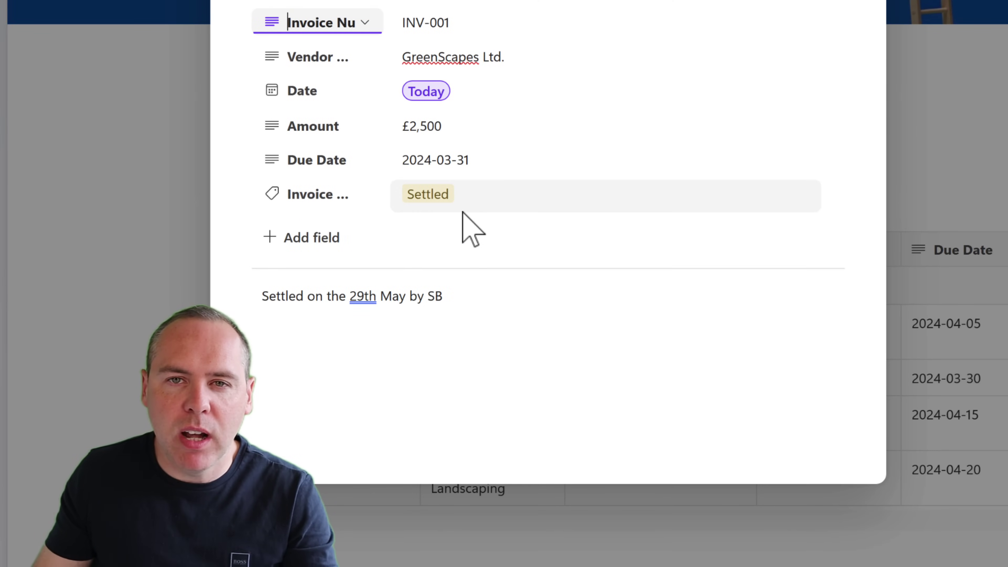
{"action": "left_click", "coordinate": [335, 240]}
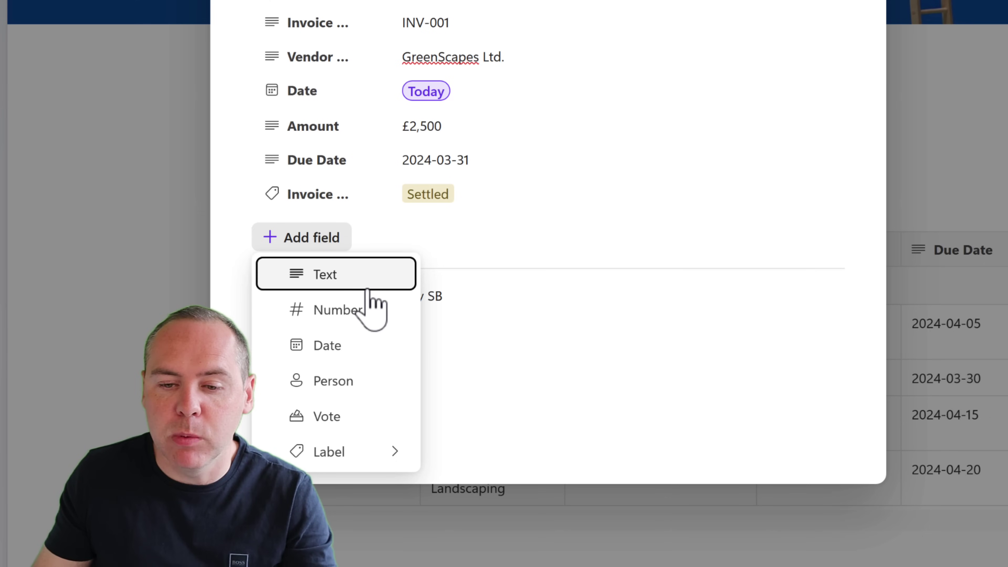
{"action": "left_click", "coordinate": [371, 383]}
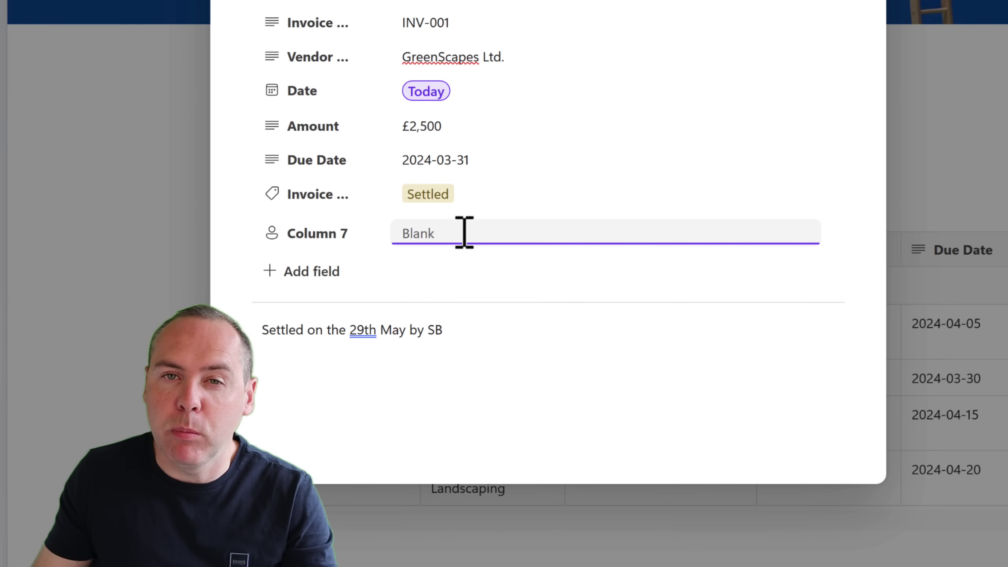
- Rename the new Person field Approver and assign the first suggested person as approver of INV-001
{"action": "left_click", "coordinate": [336, 236]}
{"action": "left_click", "coordinate": [336, 236]}
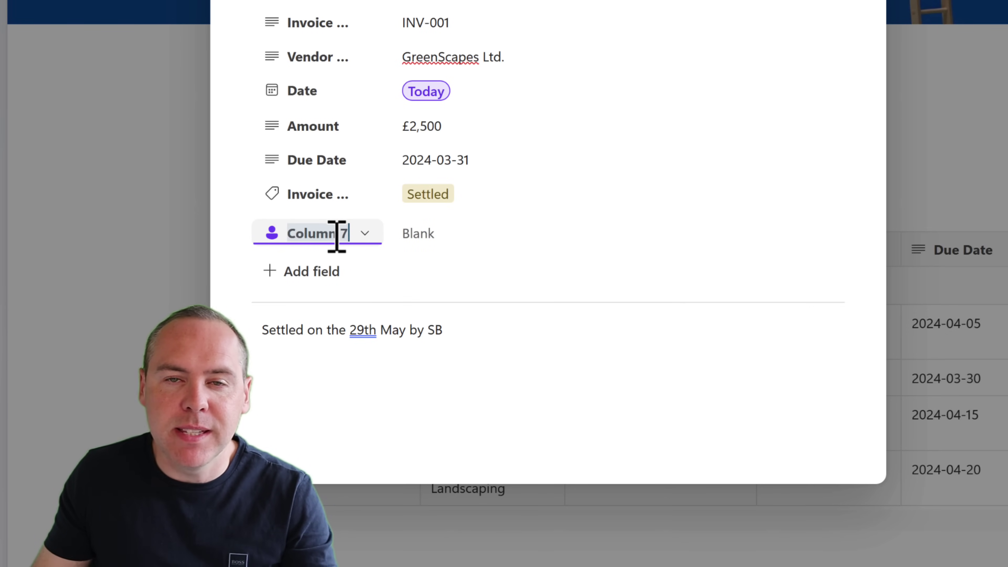
{"action": "type", "text": "Approver"}
{"action": "left_click", "coordinate": [413, 237]}
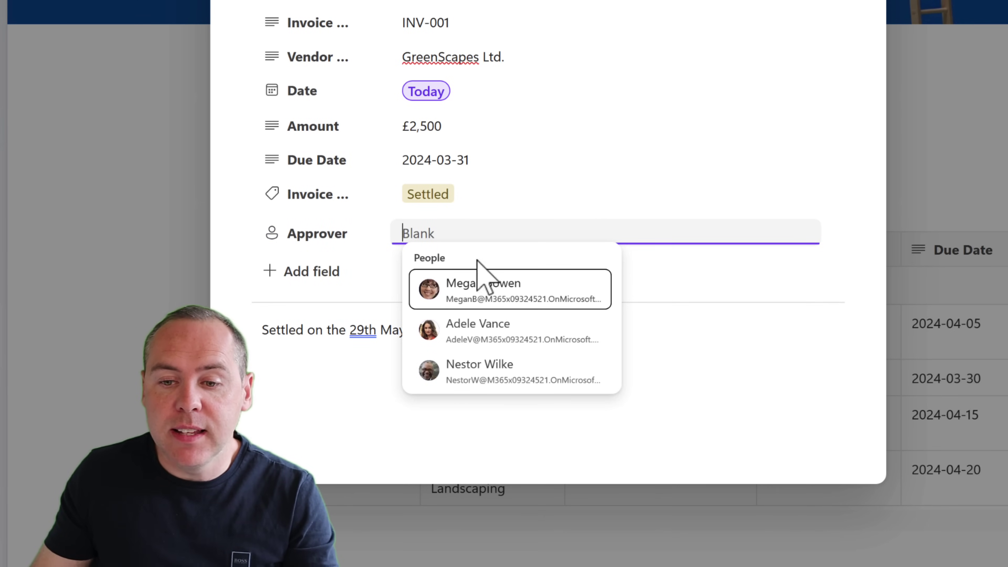
{"action": "left_click", "coordinate": [487, 295]}
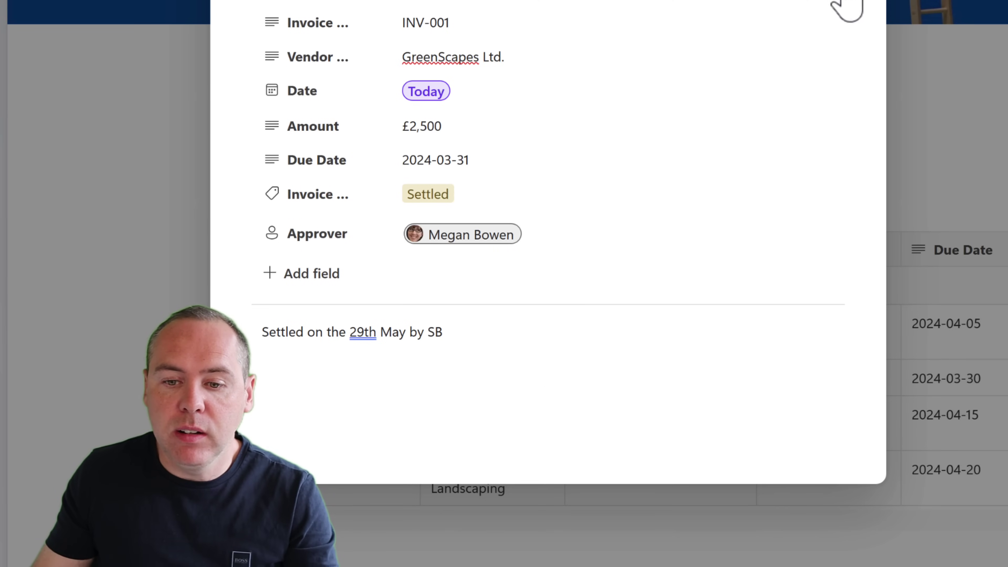
- Extend the INV-001 note with "and Approved by" plus the approver's first name, then return to the table to view its far columns
{"action": "left_click", "coordinate": [496, 336]}
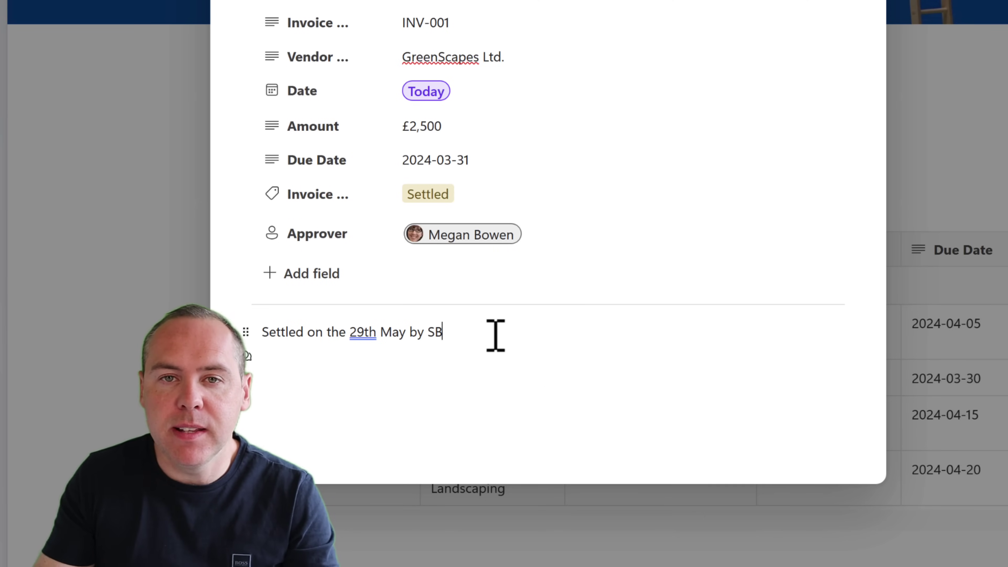
{"action": "key", "text": "Return"}
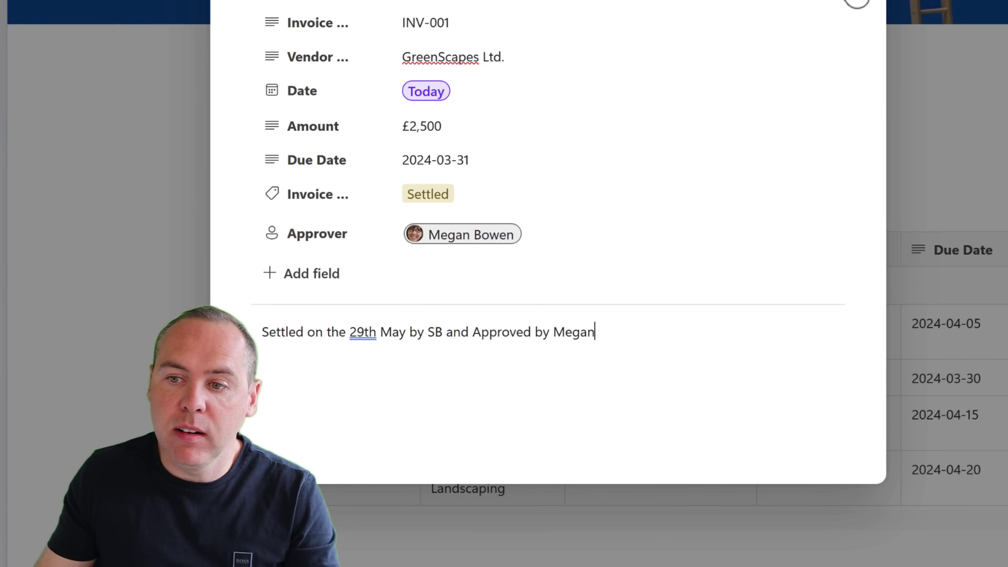
{"action": "left_click", "coordinate": [853, 4]}
{"action": "scroll", "coordinate": [933, 373], "scroll_direction": "right", "scroll_amount": 5}
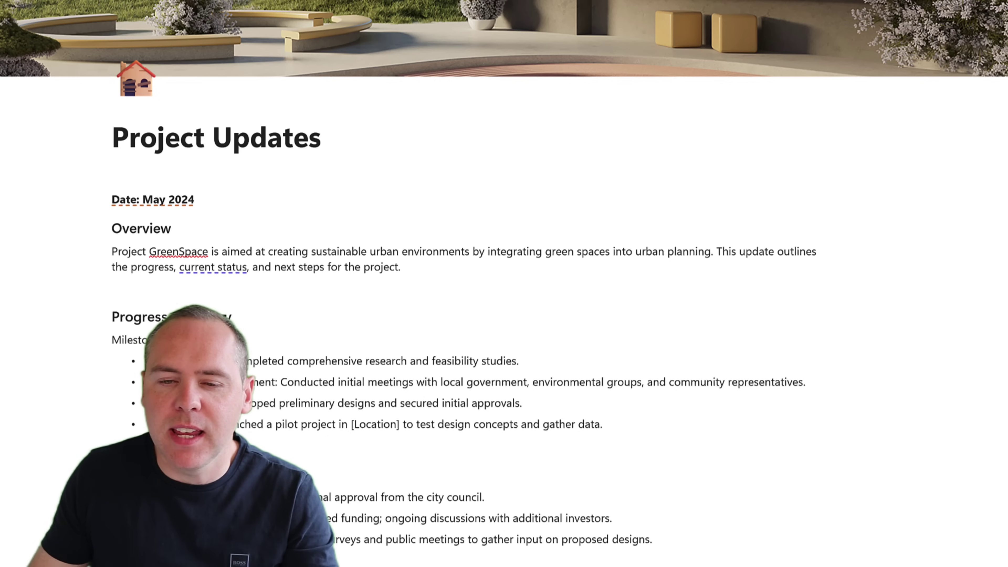
- Delete the Project Updates content from the "Date: May 2024" line through the bullet about surveys and public meetings
{"action": "left_click_drag", "start_coordinate": [106, 198], "coordinate": [654, 537]}
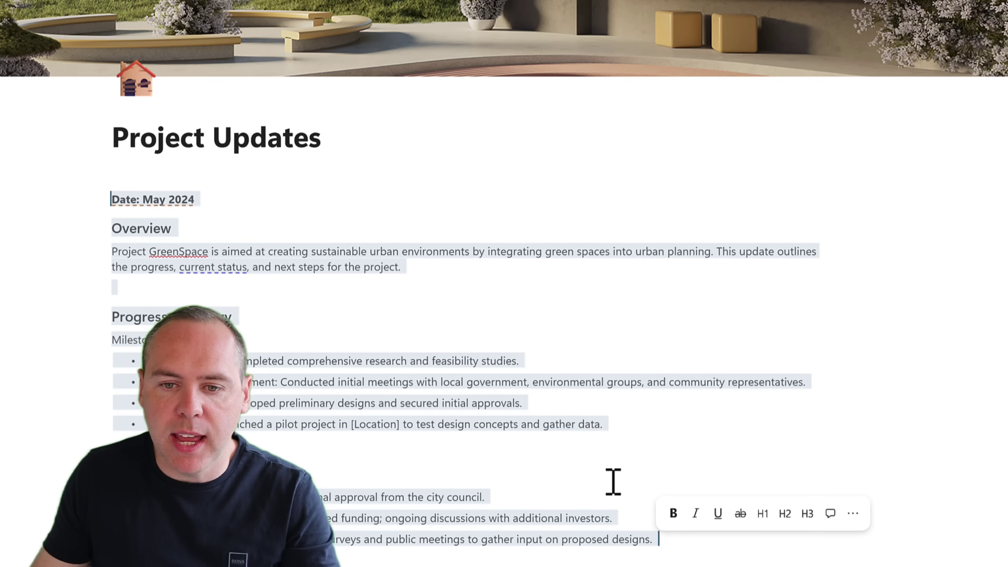
{"action": "key", "text": "BackSpace"}
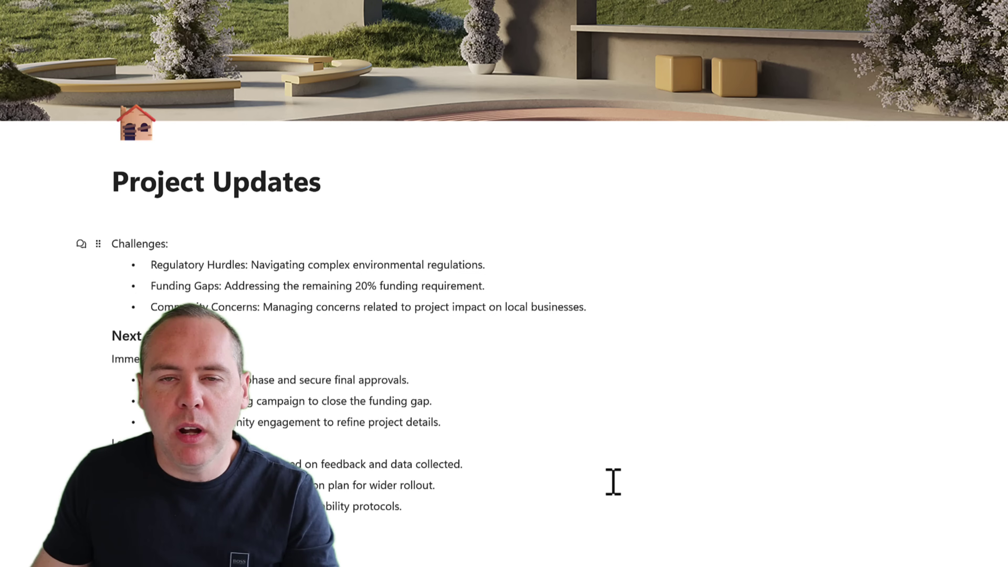